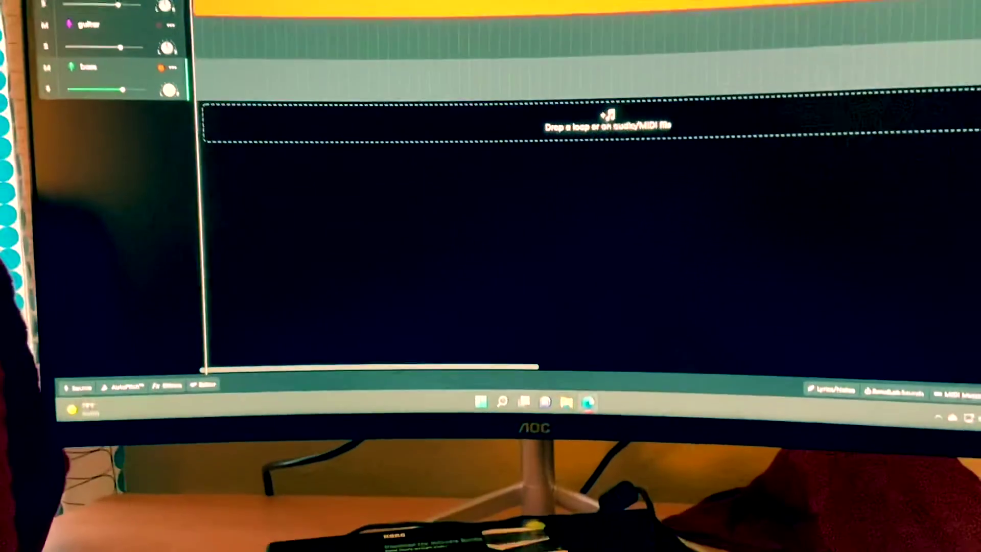
Step: Play the project and drag an audio region onto the bass track as a short green clip
key(space)
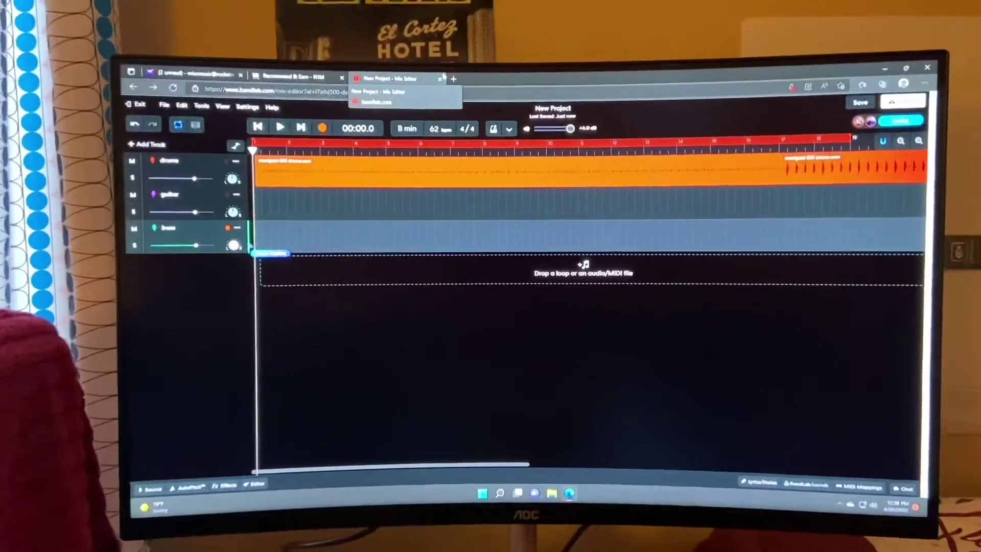
drag(255, 246, 774, 184)
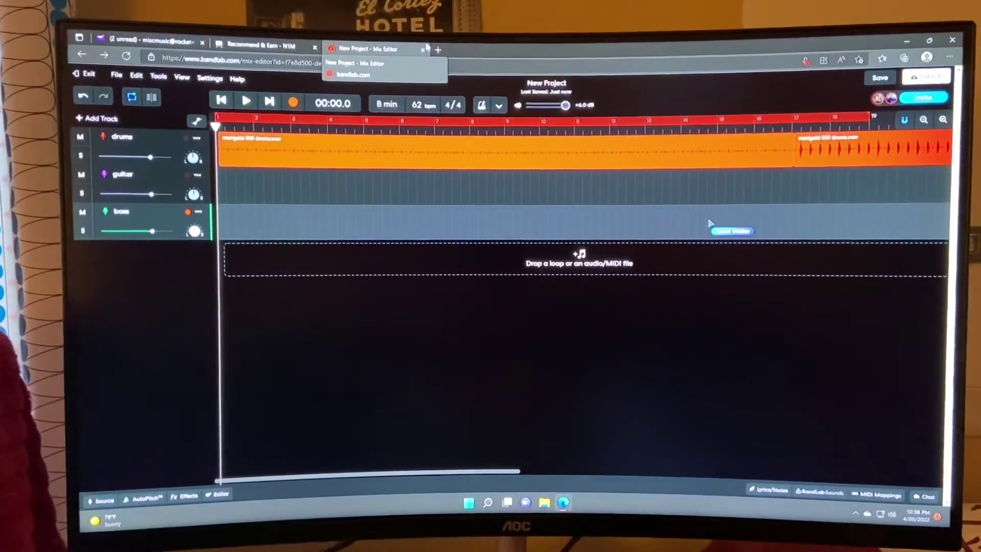
drag(697, 221, 195, 205)
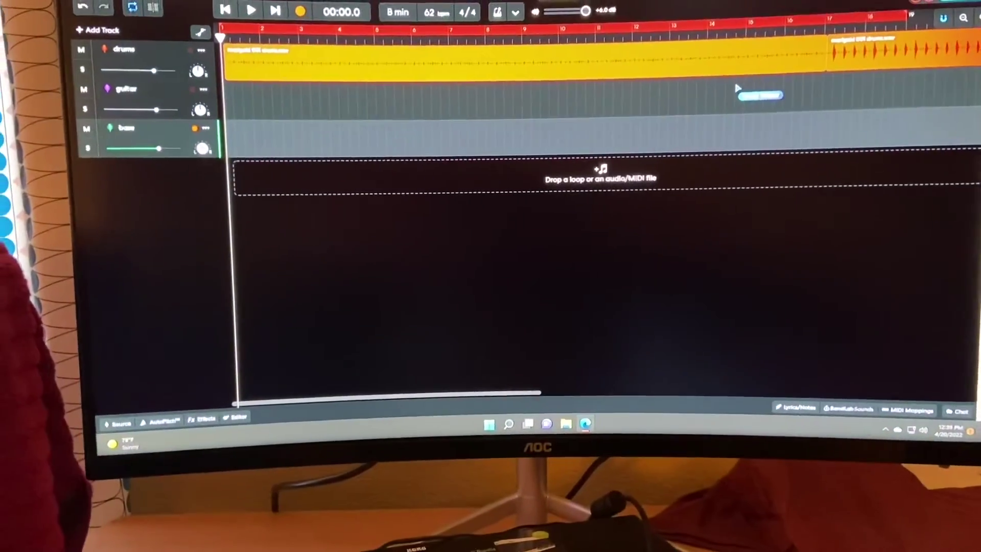
drag(719, 90, 244, 115)
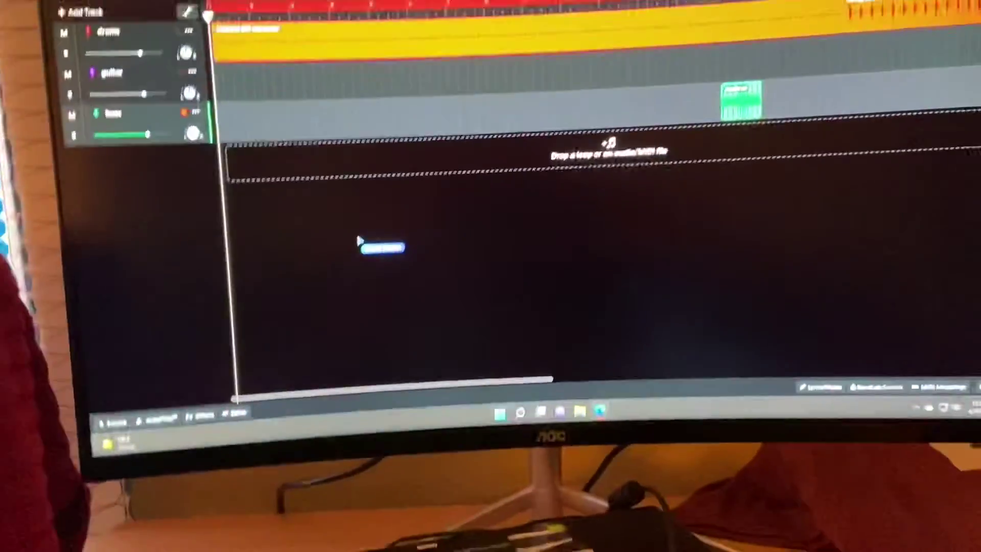
Step: Delete the green clip from the bass track via its context menu, then adjust the remaining region
drag(358, 242, 233, 154)
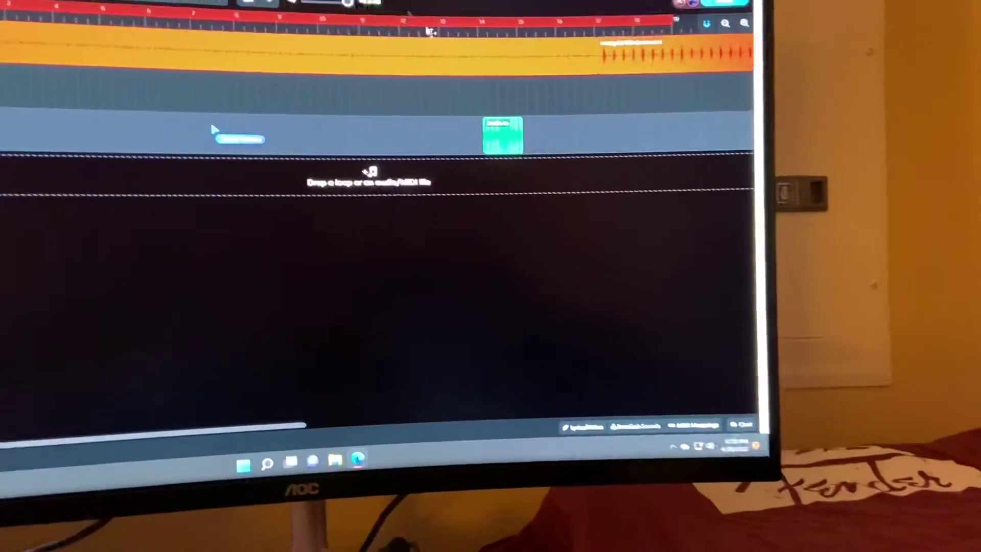
drag(215, 148, 324, 131)
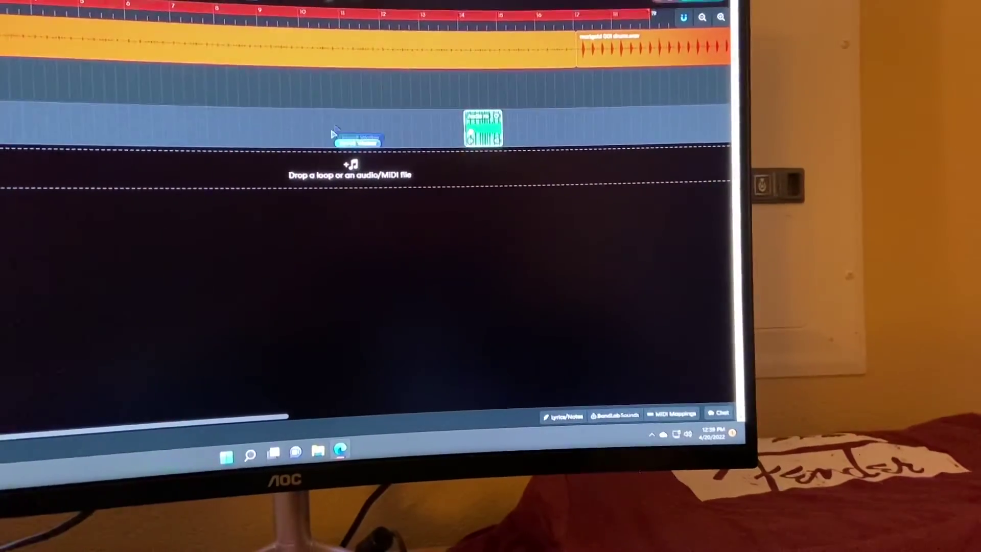
right_click(483, 128)
click(491, 192)
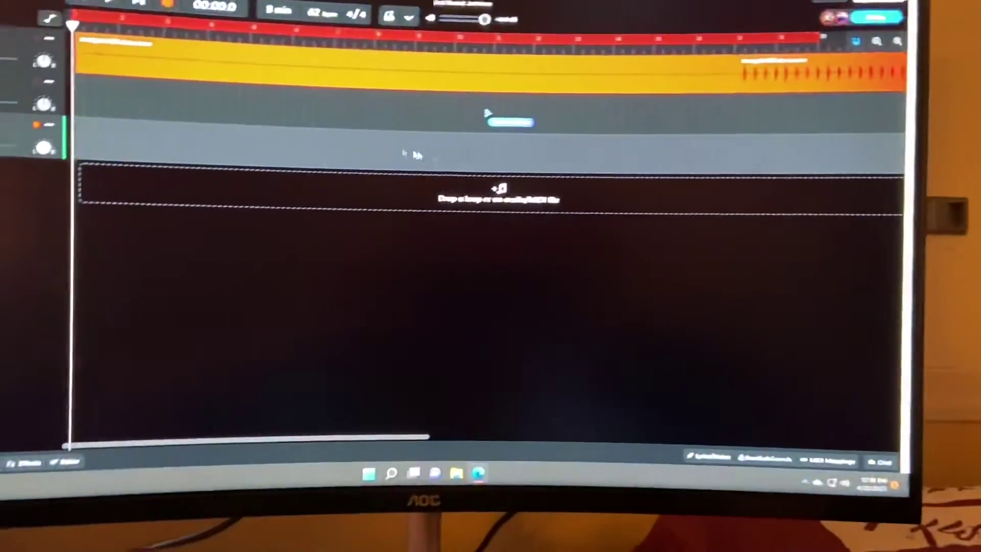
drag(575, 219, 157, 212)
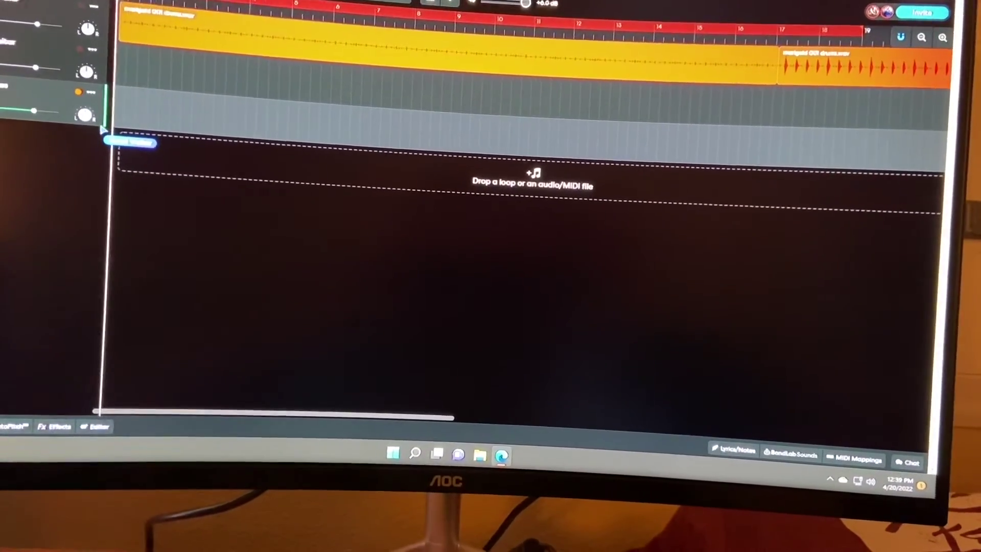
drag(103, 132, 201, 65)
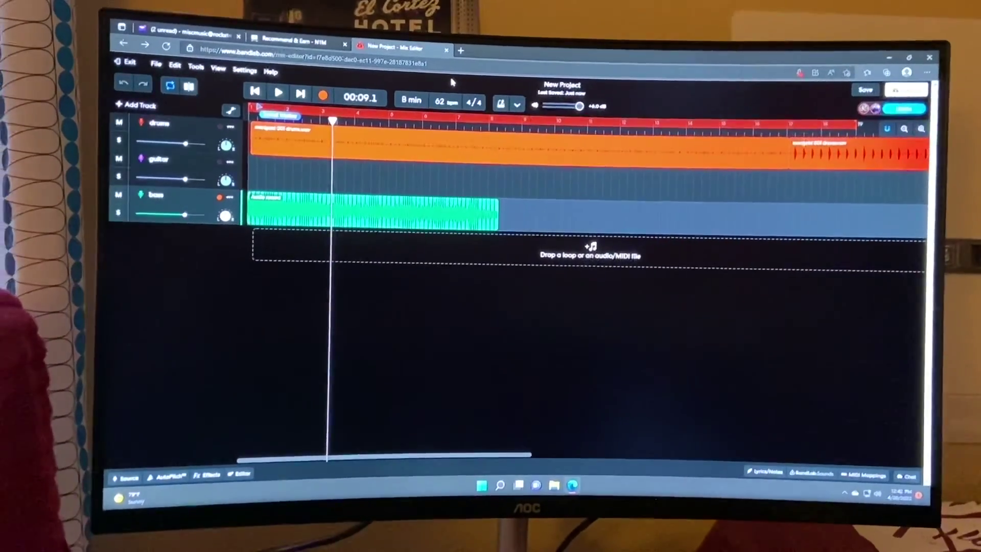
Step: Leave the recorded green bass clip covering roughly the first eight bars
drag(307, 118, 325, 152)
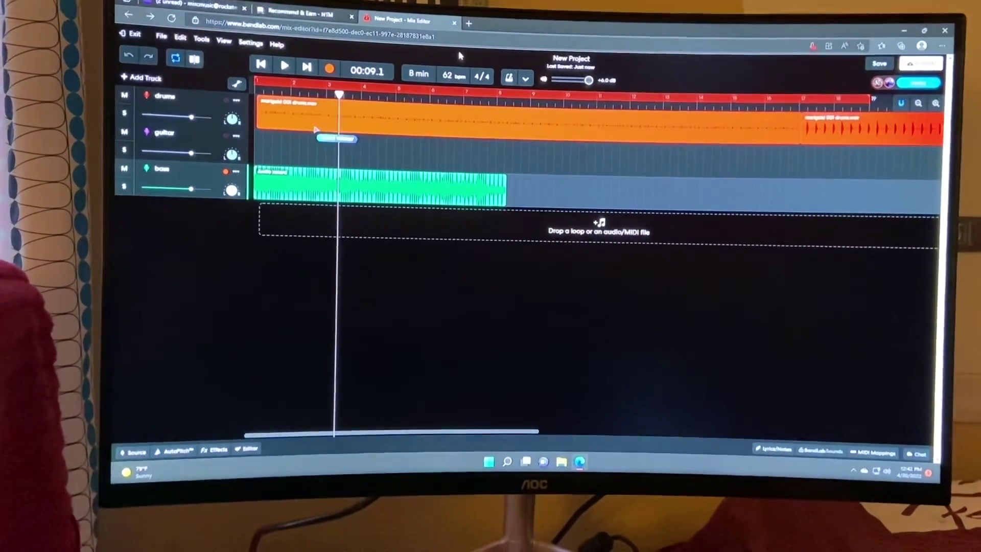